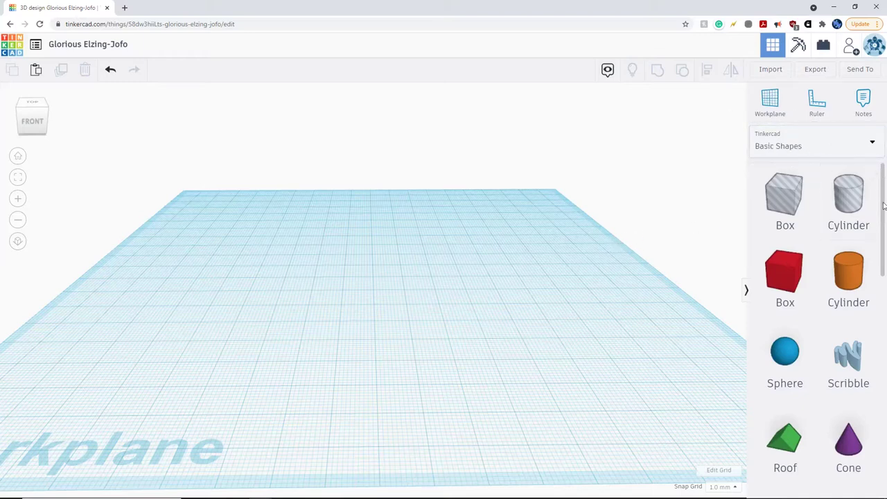
pyautogui.moveTo(884, 206); pyautogui.dragTo(885, 333)
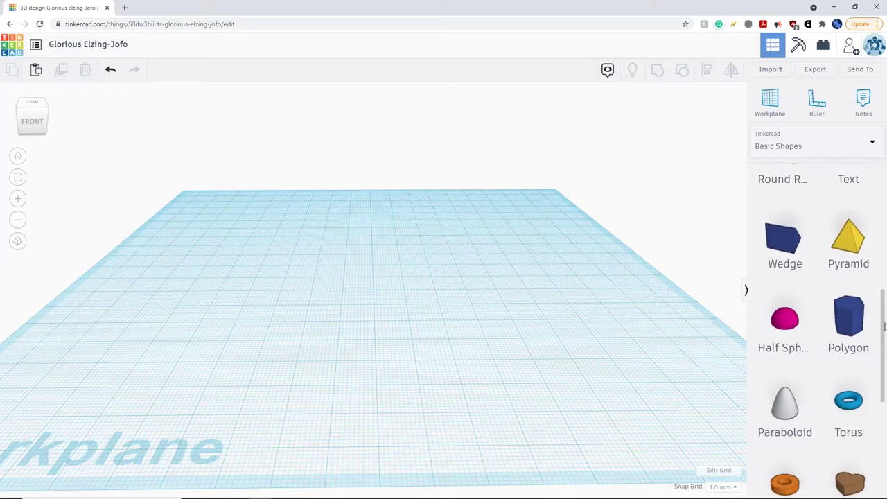
pyautogui.scroll(-4, 884, 343)
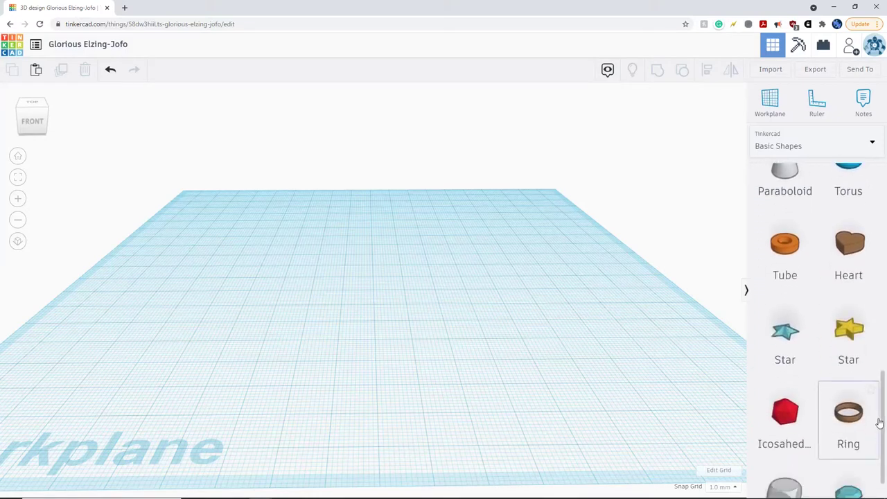
pyautogui.scroll(-1, 884, 416)
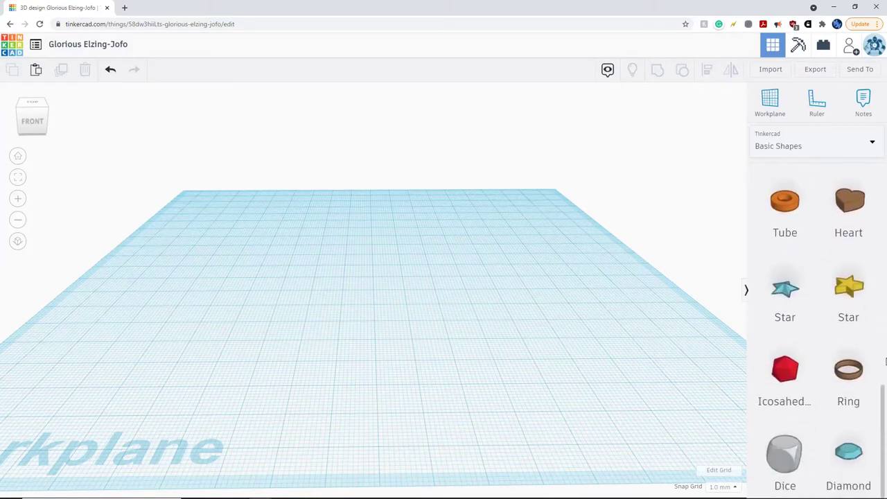
pyautogui.moveTo(884, 434); pyautogui.dragTo(885, 193)
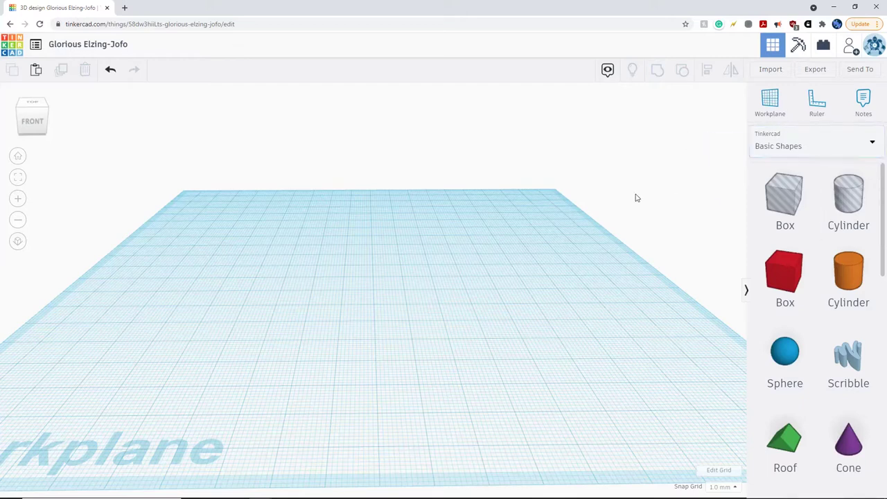
pyautogui.scroll(3, 598, 206)
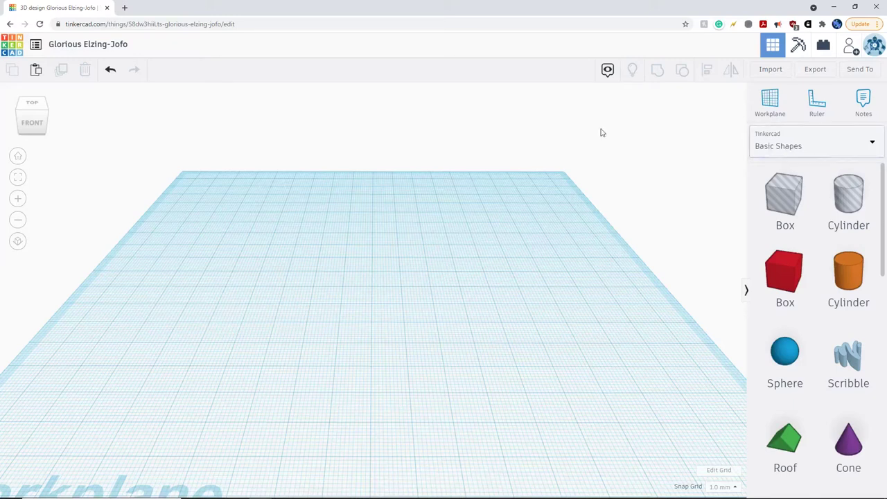
# - Place an ISO metric thread from the Featured shape generators near the middle of the workplane
pyautogui.click(839, 147)
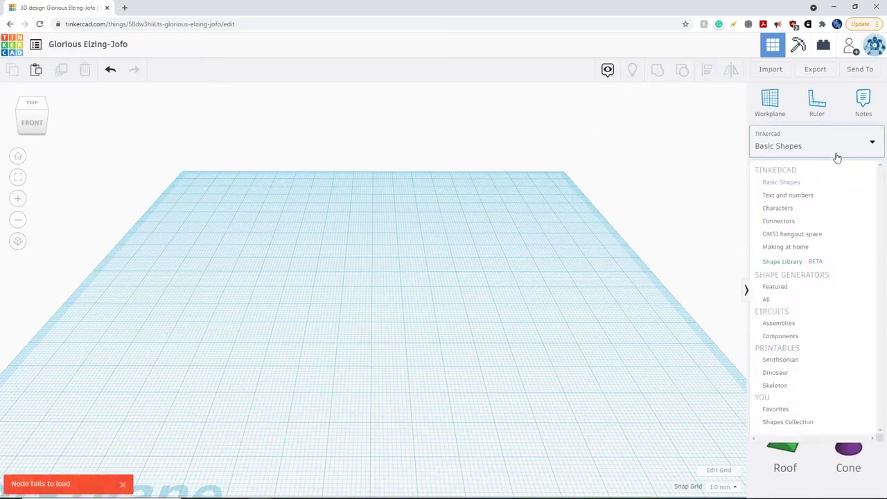
pyautogui.click(783, 286)
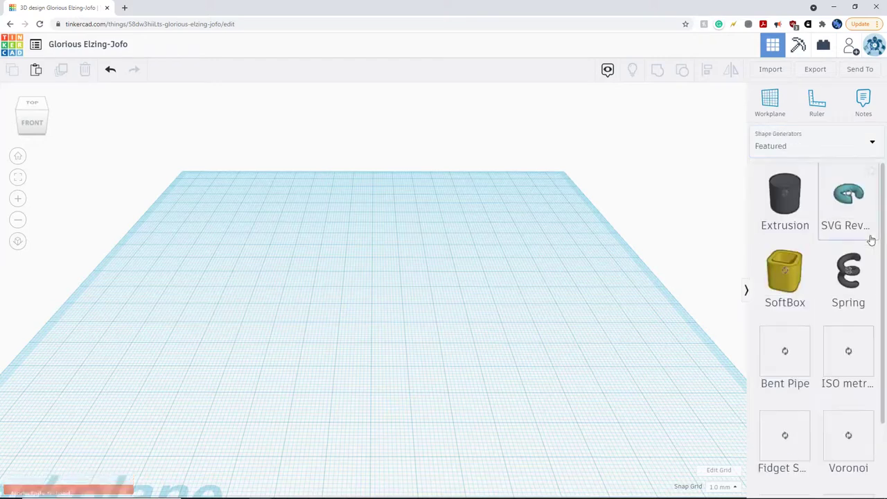
pyautogui.scroll(-2, 883, 222)
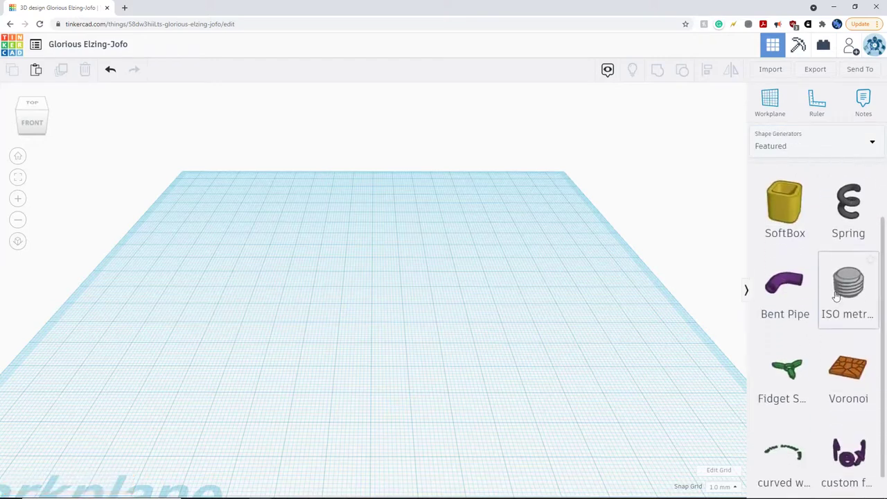
pyautogui.moveTo(822, 316); pyautogui.dragTo(392, 265)
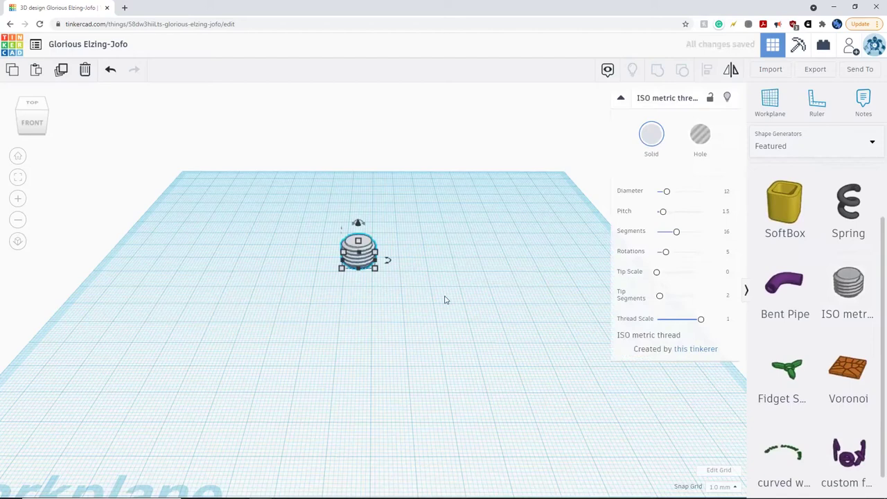
pyautogui.moveTo(528, 312); pyautogui.dragTo(467, 247, button='right')
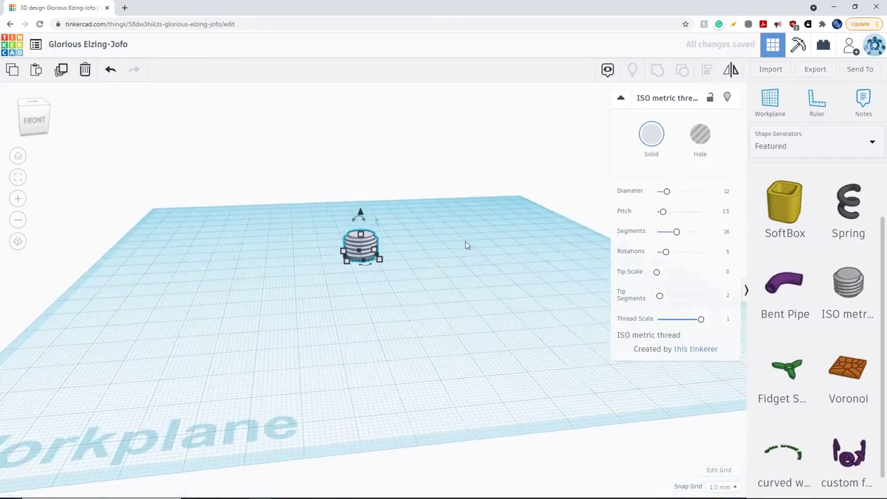
pyautogui.click(431, 307)
# - Move the metric thread a short distance to the right across the workplane and deselect it
pyautogui.scroll(-2, 383, 253)
pyautogui.scroll(4, 384, 253)
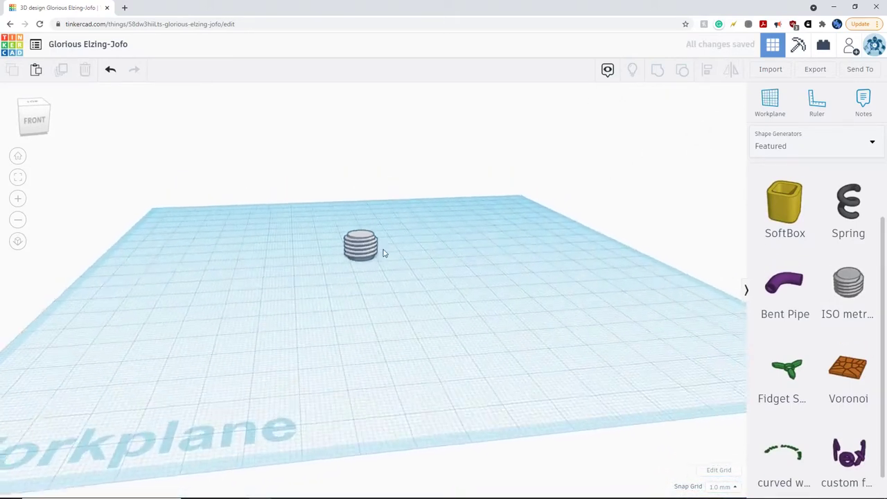
pyautogui.scroll(-2, 387, 251)
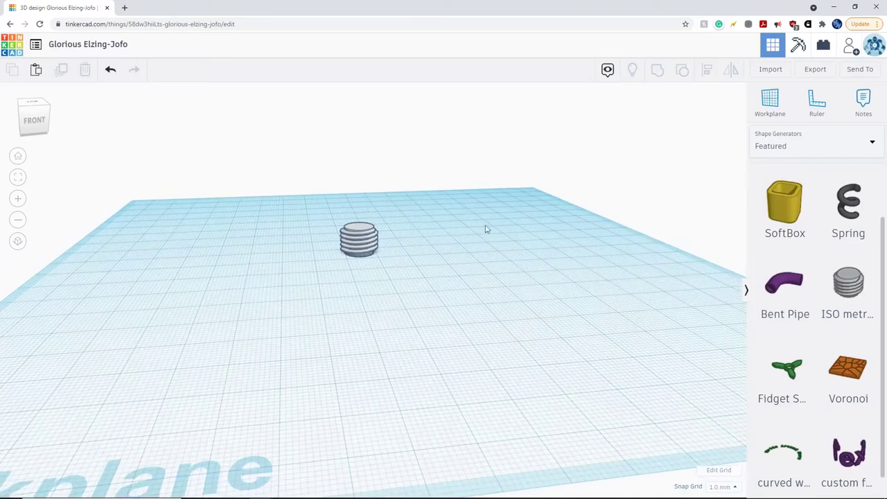
pyautogui.scroll(3, 457, 233)
pyautogui.scroll(3, 422, 235)
pyautogui.moveTo(355, 208); pyautogui.dragTo(437, 233)
pyautogui.click(549, 208)
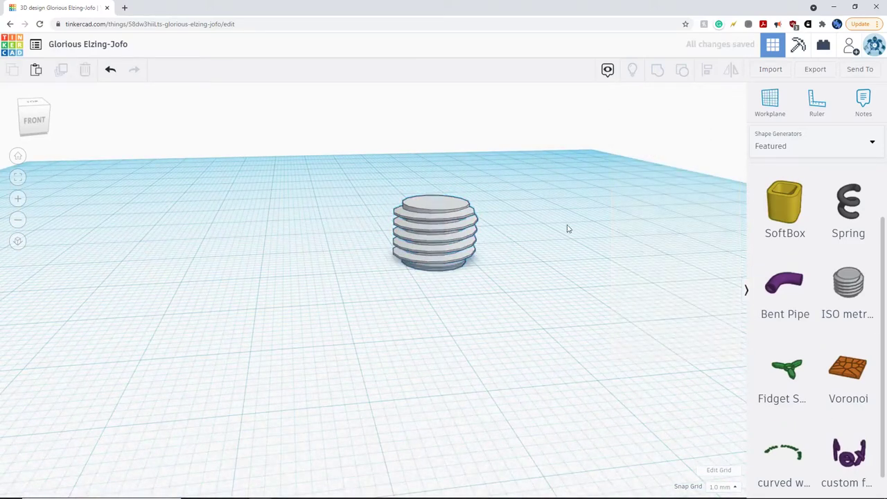
# - Select the metric thread and examine its ridges from above and from the side
pyautogui.moveTo(566, 225); pyautogui.dragTo(532, 244, button='right')
pyautogui.click(383, 286)
pyautogui.moveTo(520, 303); pyautogui.dragTo(521, 296, button='right')
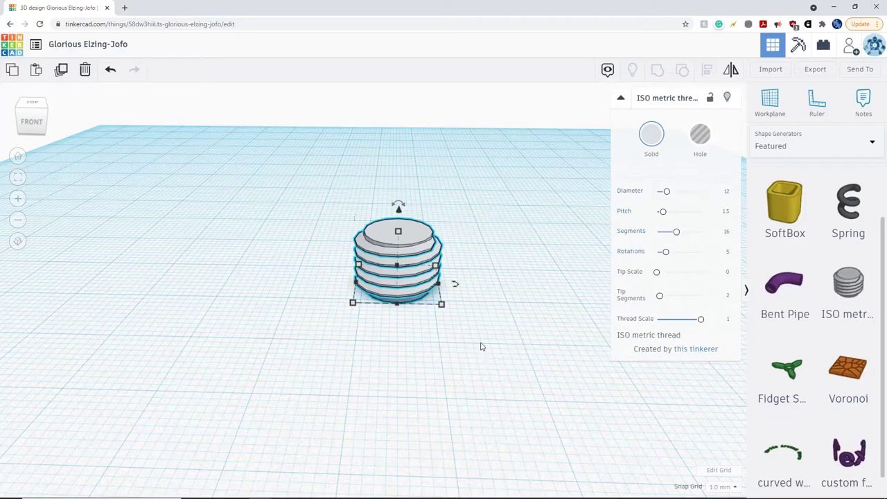
pyautogui.moveTo(493, 260); pyautogui.dragTo(412, 229, button='right')
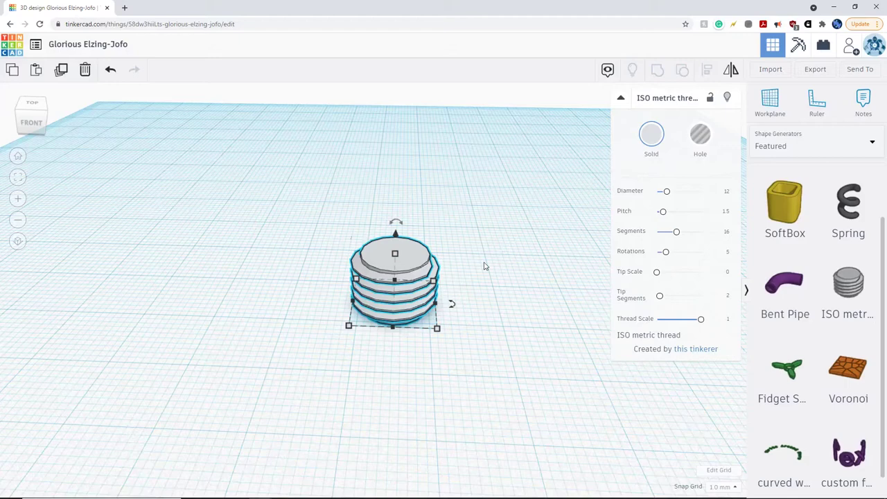
pyautogui.moveTo(529, 338); pyautogui.dragTo(580, 254, button='right')
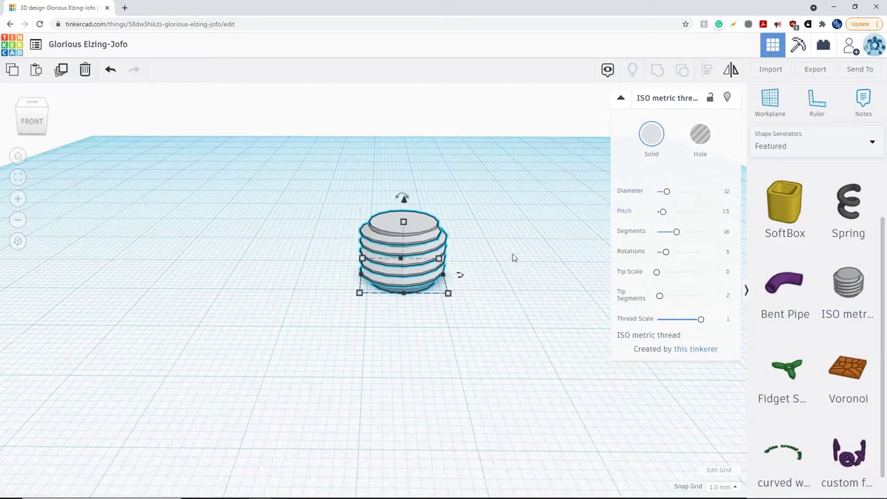
pyautogui.moveTo(511, 257); pyautogui.dragTo(455, 214, button='right')
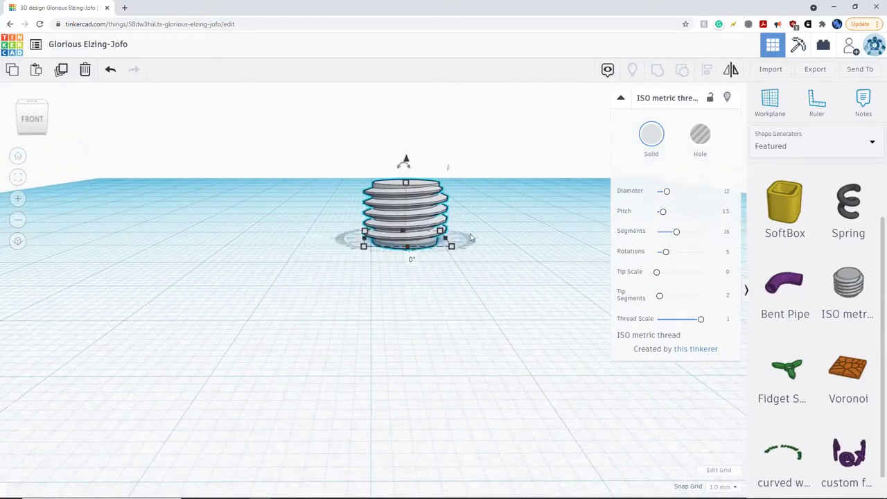
pyautogui.moveTo(545, 277); pyautogui.dragTo(551, 286, button='right')
# - Try a coarser pitch of 3.57 on the metric thread, and reduce it to 1.64
pyautogui.moveTo(667, 216); pyautogui.dragTo(672, 212)
pyautogui.moveTo(561, 221); pyautogui.dragTo(559, 226, button='right')
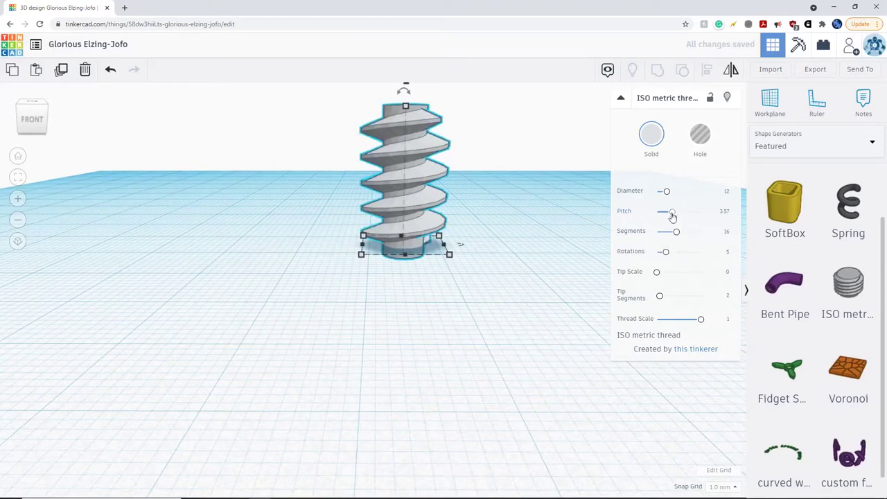
pyautogui.moveTo(672, 214)
pyautogui.mouseDown()
pyautogui.moveTo(685, 212)
pyautogui.moveTo(663, 212)
pyautogui.mouseUp()
pyautogui.moveTo(567, 294); pyautogui.dragTo(560, 304, button='right')
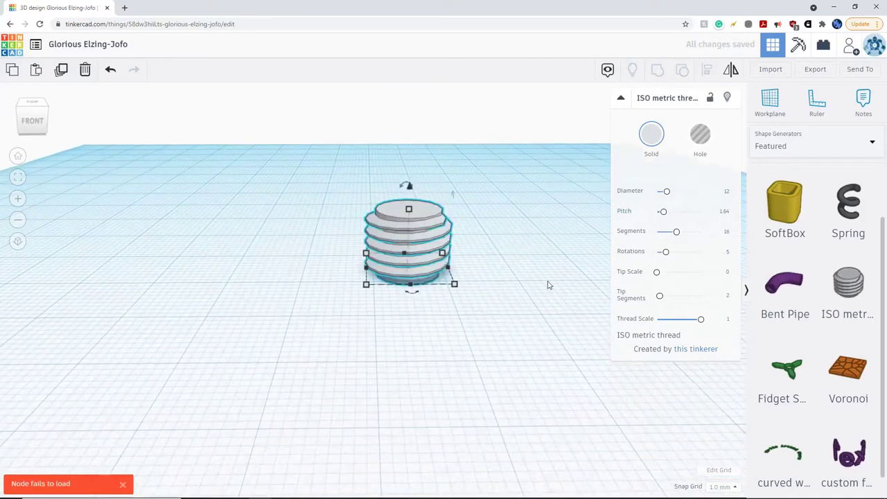
# - Set the metric thread's pitch to exactly 1
pyautogui.click(725, 212)
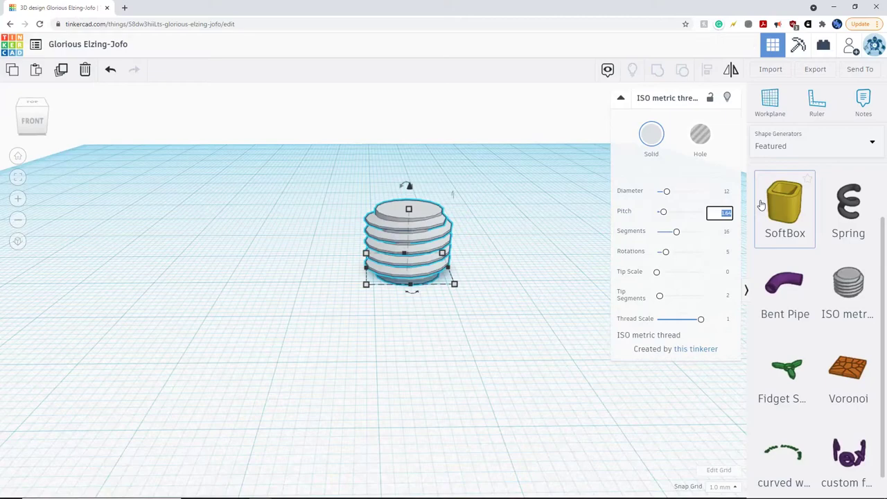
pyautogui.write('1')
pyautogui.press('Return')
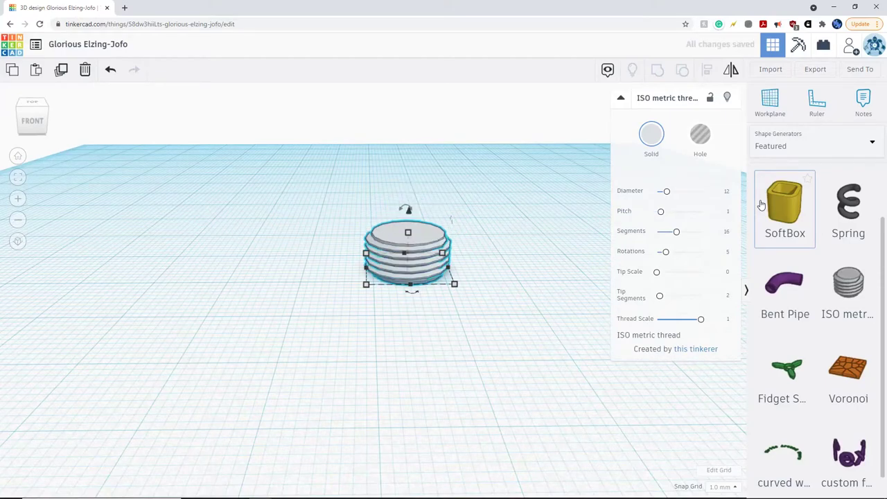
# - Examine the spacing and depth of the thread's ridges from several angles, along with its Rotations parameter
pyautogui.moveTo(530, 360); pyautogui.dragTo(505, 298, button='right')
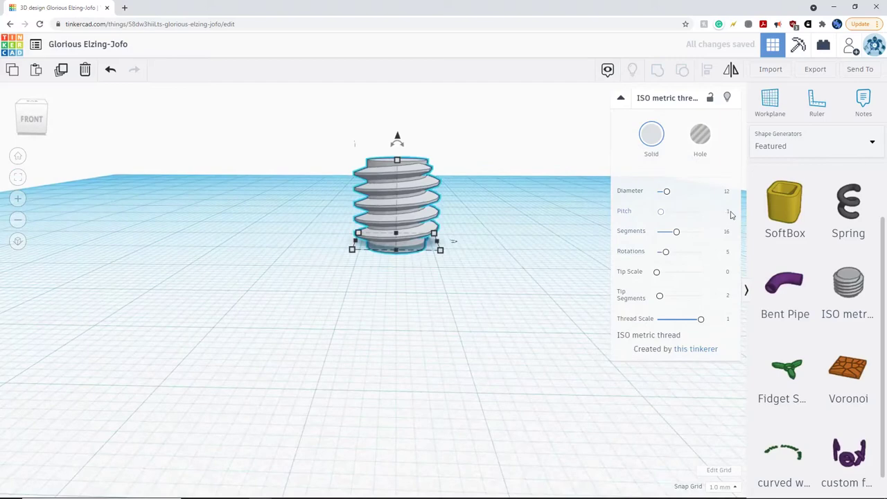
pyautogui.moveTo(570, 232); pyautogui.dragTo(543, 269, button='right')
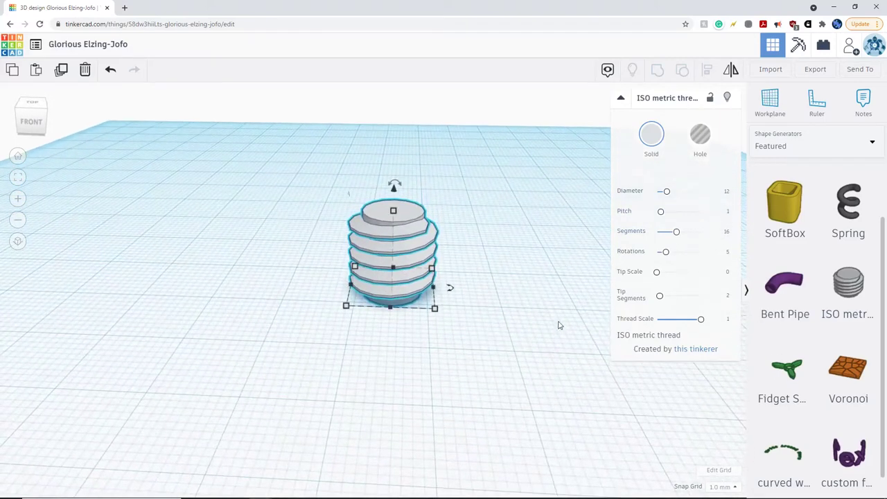
pyautogui.moveTo(558, 321); pyautogui.dragTo(583, 299, button='right')
pyautogui.moveTo(528, 289); pyautogui.dragTo(490, 267, button='right')
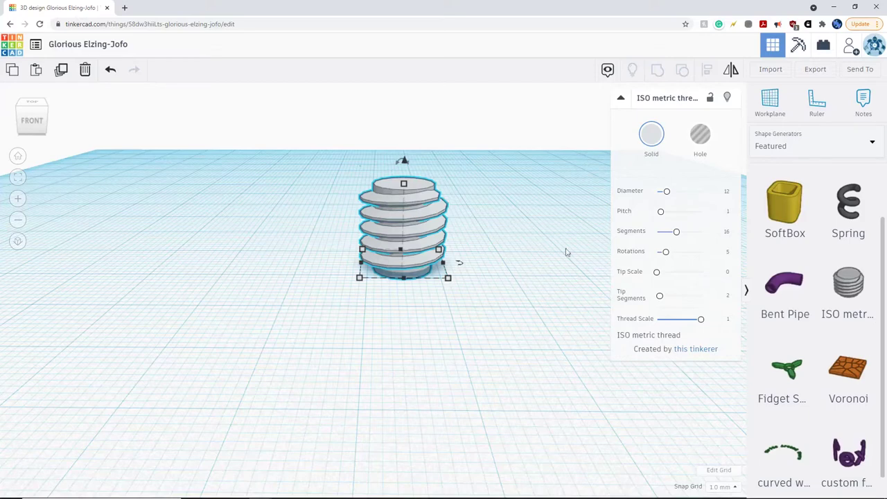
pyautogui.moveTo(528, 310); pyautogui.dragTo(531, 323, button='right')
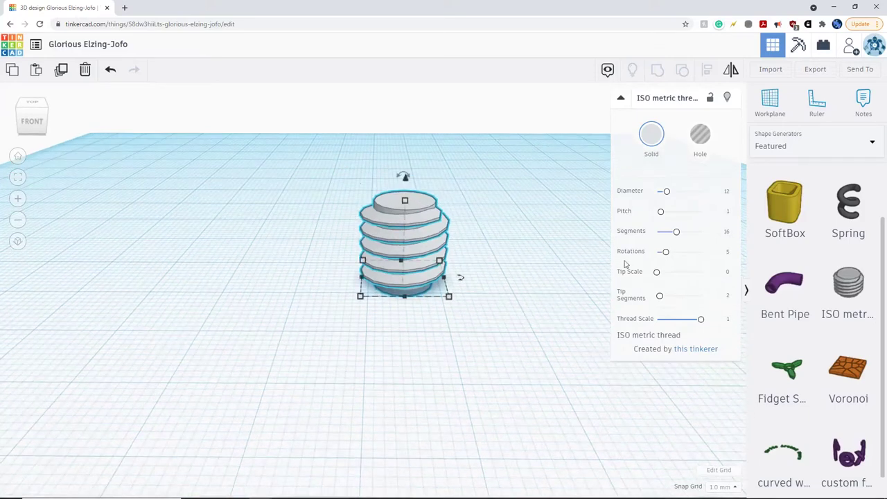
pyautogui.click(665, 252)
pyautogui.moveTo(437, 288); pyautogui.dragTo(384, 237, button='right')
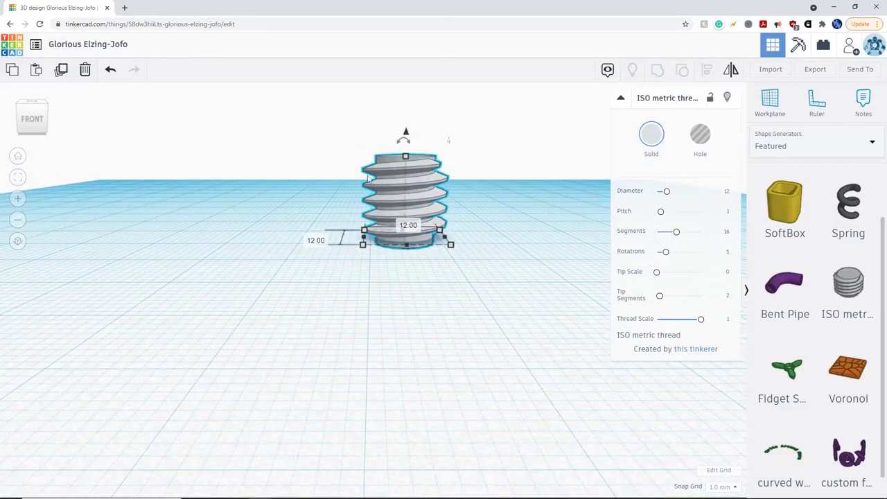
pyautogui.moveTo(514, 258); pyautogui.dragTo(523, 270, button='right')
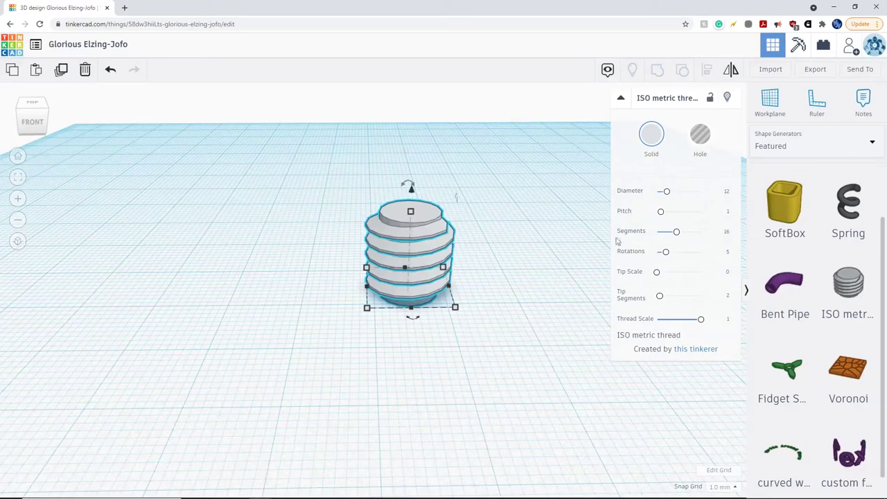
pyautogui.moveTo(542, 293); pyautogui.dragTo(547, 312, button='right')
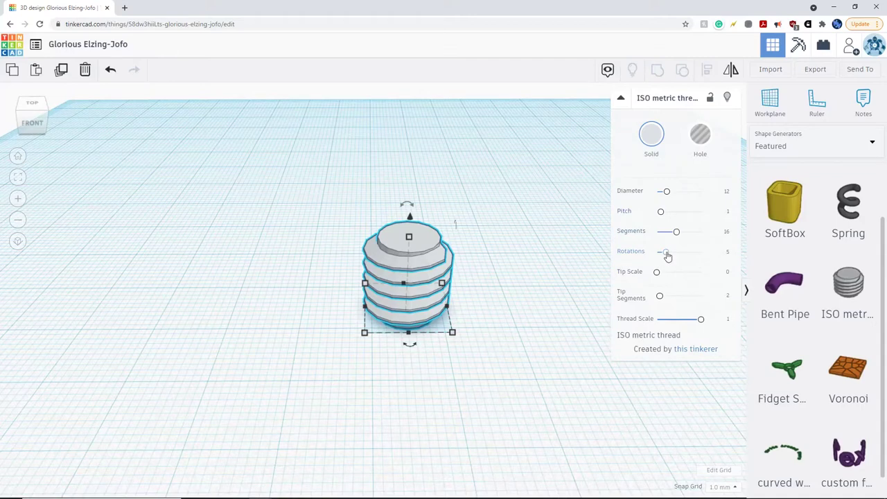
pyautogui.moveTo(530, 300); pyautogui.dragTo(528, 280, button='right')
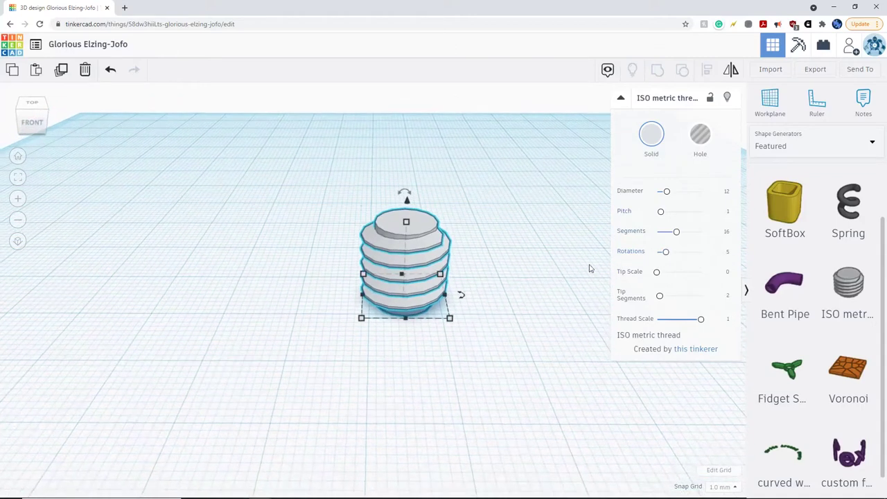
# - Set the metric thread's number of rotations to 10
pyautogui.click(727, 254)
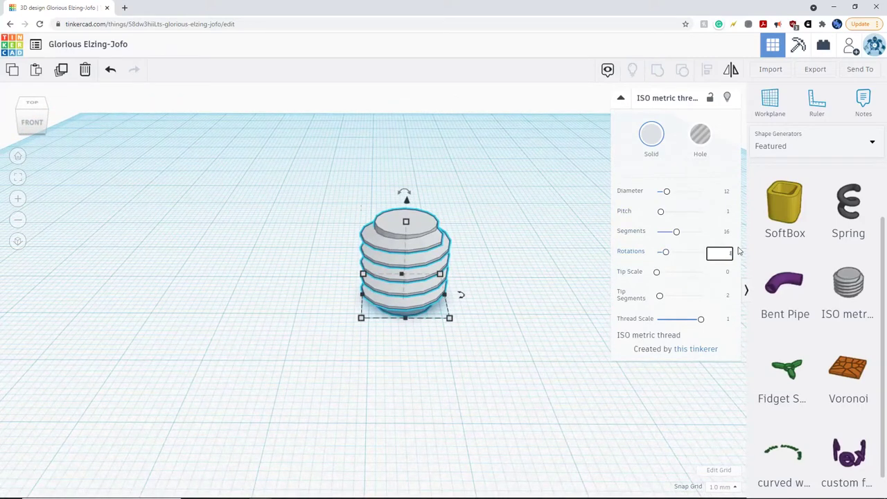
pyautogui.write('10')
pyautogui.press('Return')
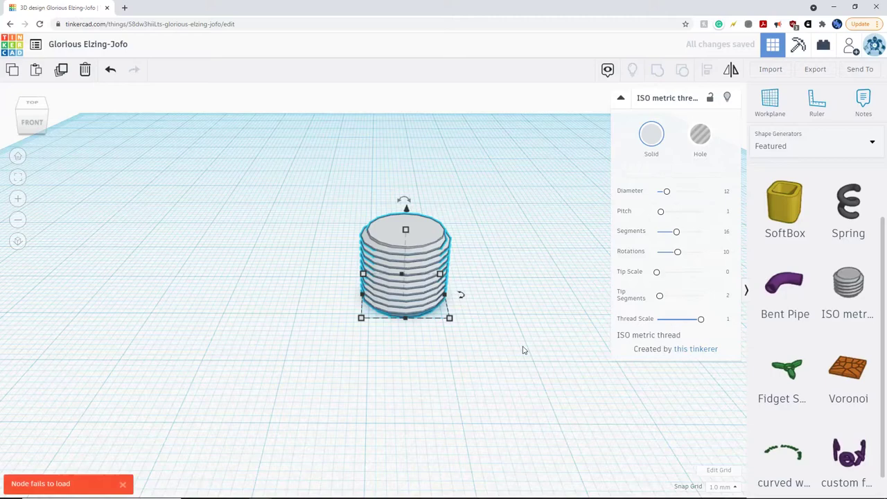
pyautogui.click(518, 296)
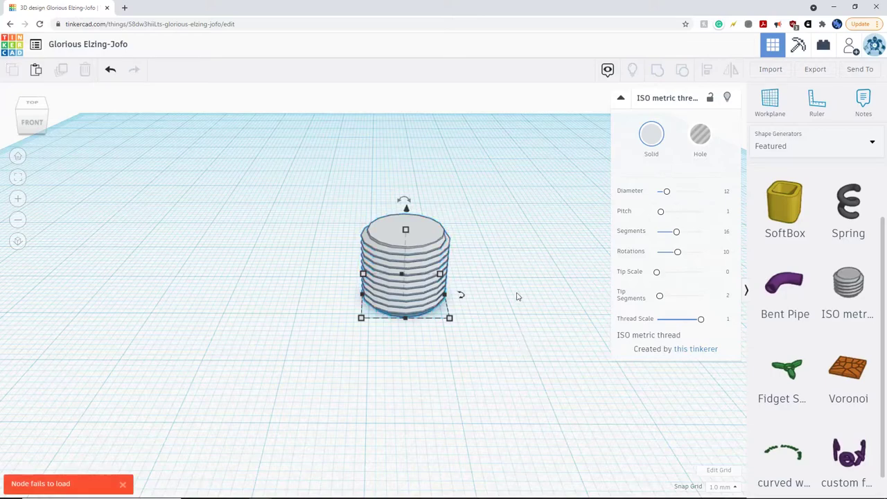
pyautogui.moveTo(519, 298); pyautogui.dragTo(509, 319, button='right')
pyautogui.click(425, 255)
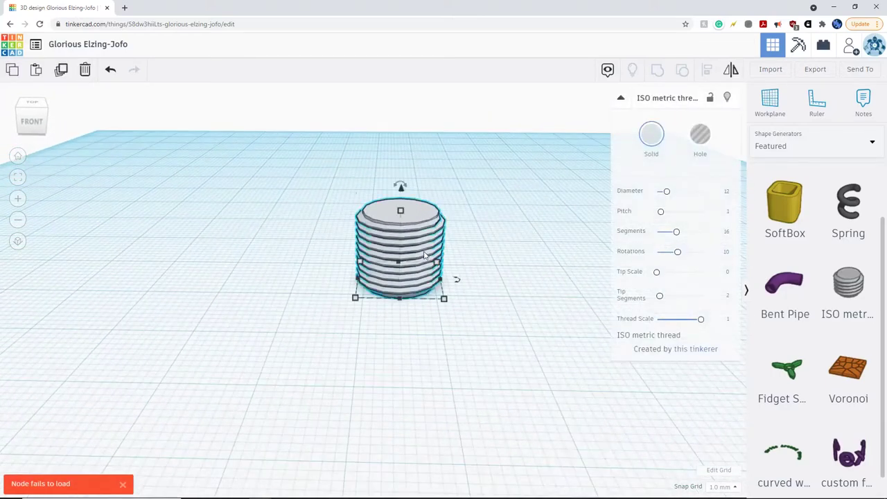
pyautogui.moveTo(455, 279); pyautogui.dragTo(495, 264, button='right')
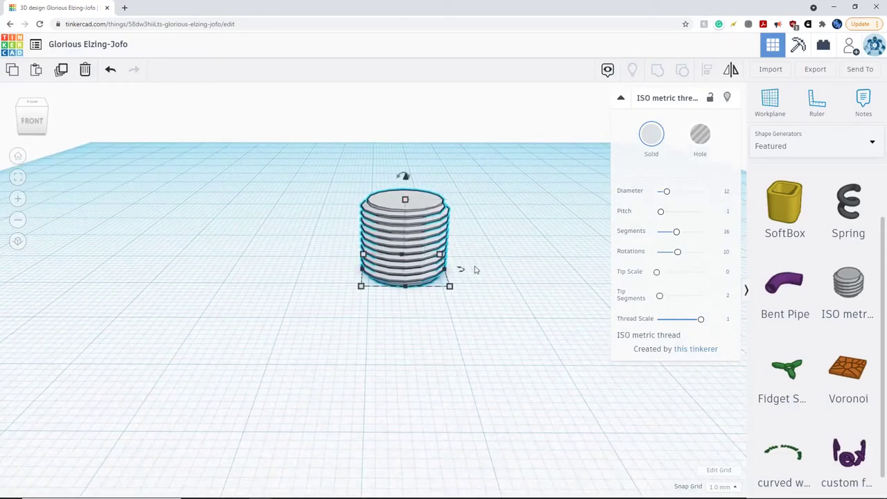
pyautogui.moveTo(530, 314); pyautogui.dragTo(485, 229, button='right')
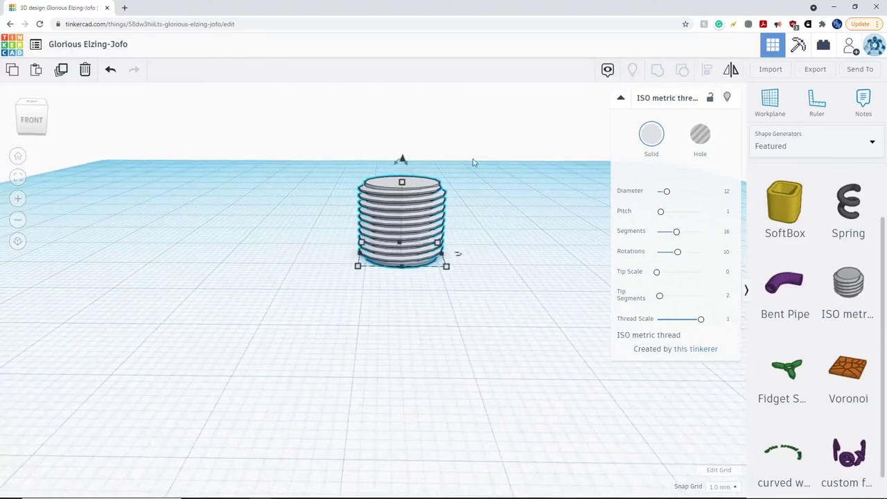
# - Stretch the metric thread to a height of 21.5 mm
pyautogui.moveTo(474, 163); pyautogui.dragTo(474, 194, button='right')
pyautogui.moveTo(402, 218)
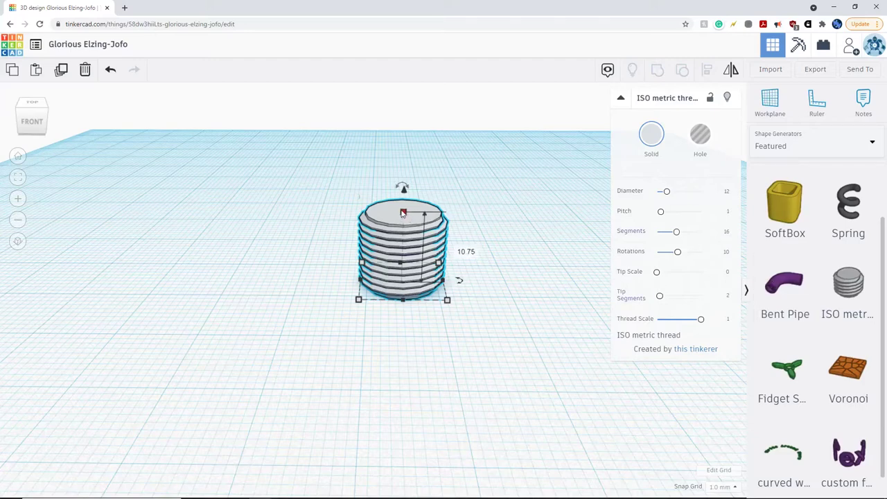
pyautogui.click(463, 248)
pyautogui.press('BackSpace')
pyautogui.write('21.5')
pyautogui.press('Return')
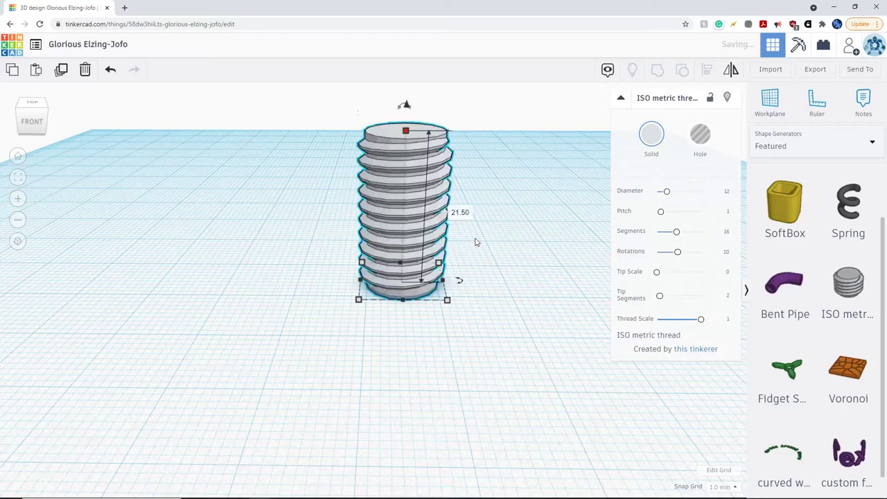
pyautogui.click(518, 310)
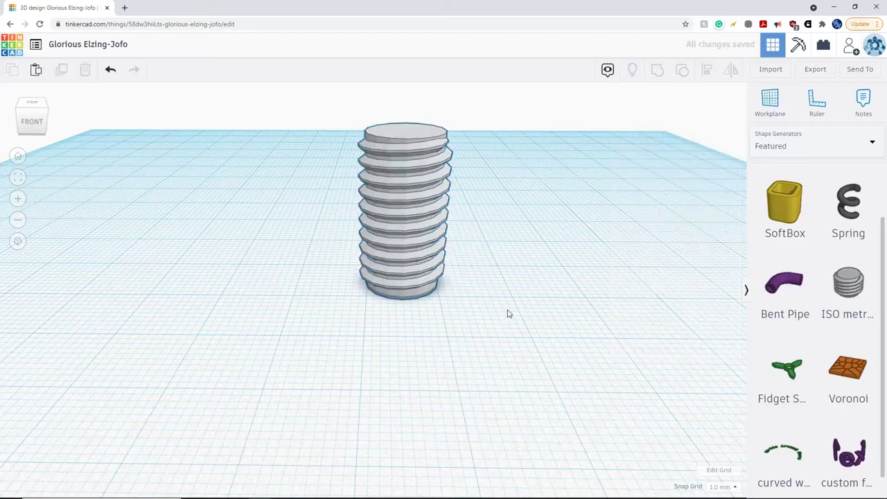
# - Examine the stretched thread's ridge spacing and profile from several angles
pyautogui.moveTo(519, 260); pyautogui.dragTo(530, 218)
pyautogui.moveTo(521, 294); pyautogui.dragTo(524, 283, button='right')
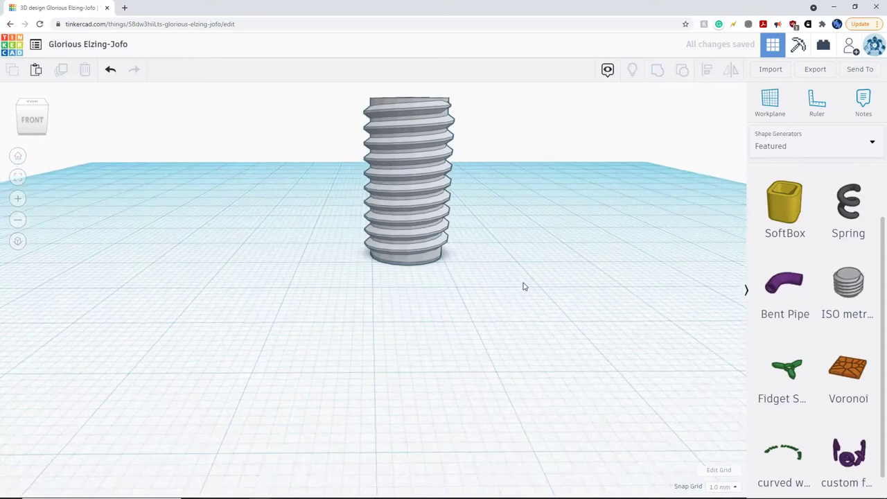
pyautogui.click(404, 183)
pyautogui.moveTo(487, 184); pyautogui.dragTo(484, 219, button='middle')
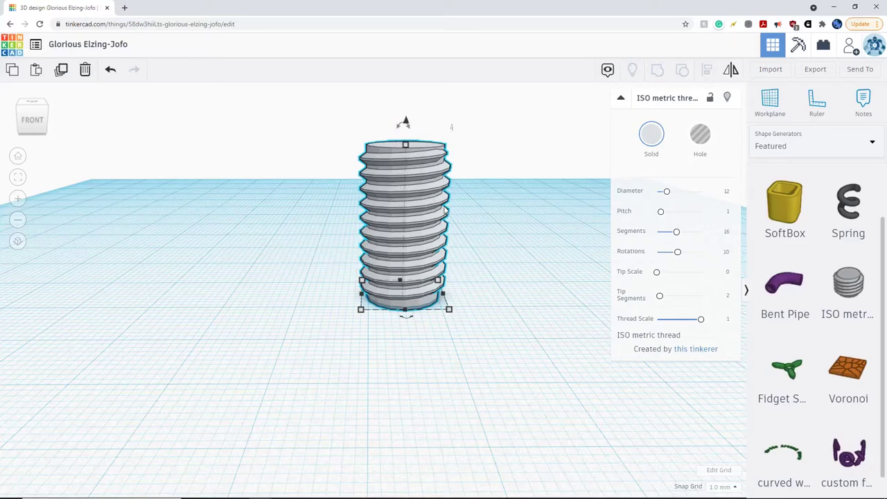
pyautogui.moveTo(508, 318); pyautogui.dragTo(354, 225, button='right')
pyautogui.click(514, 286)
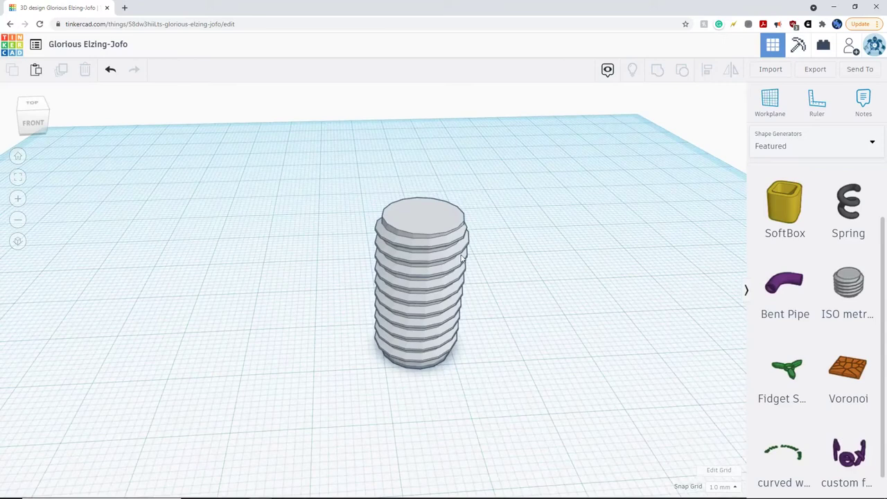
# - Switch the shape library to Basic Shapes and place a six-sided Polygon on the workplane beside the thread
pyautogui.moveTo(885, 285); pyautogui.dragTo(884, 239)
pyautogui.scroll(-1, 884, 239)
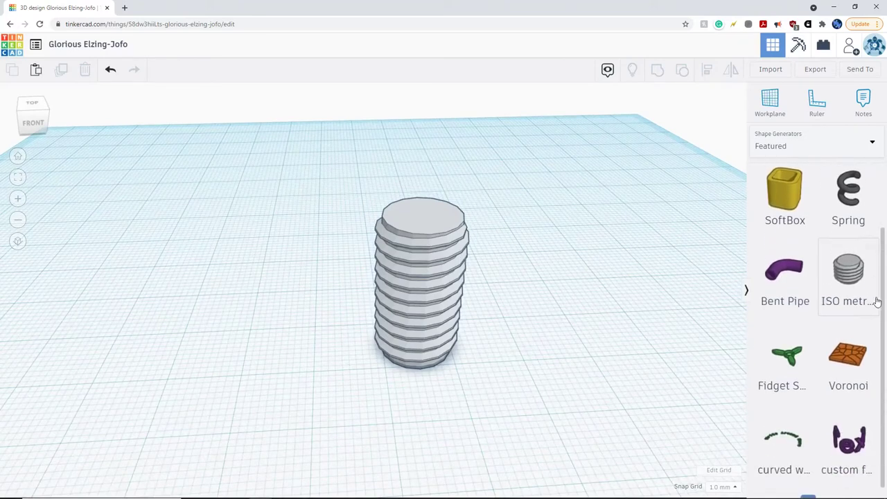
pyautogui.click(787, 145)
pyautogui.click(790, 183)
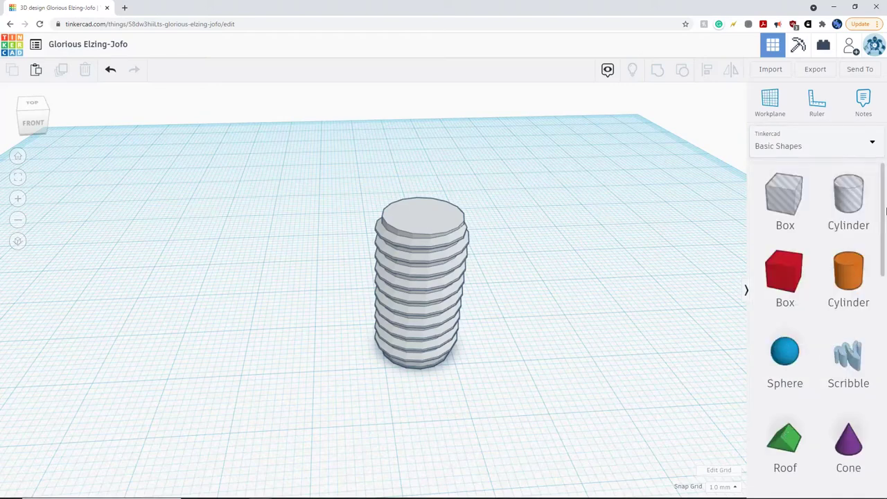
pyautogui.scroll(-1, 886, 229)
pyautogui.scroll(-5, 885, 229)
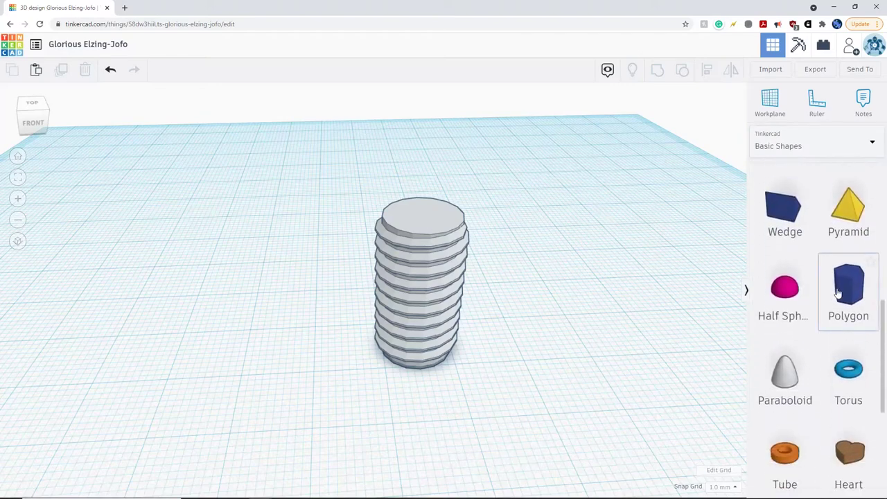
pyautogui.moveTo(626, 392); pyautogui.dragTo(571, 312)
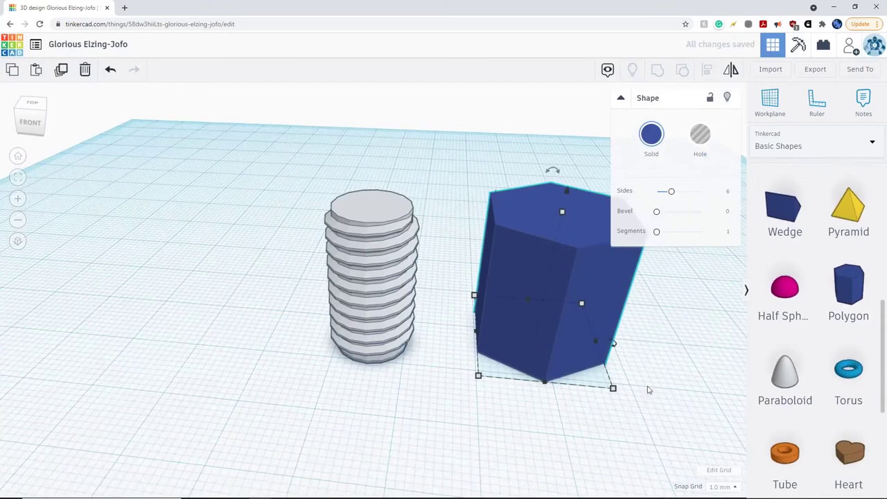
# - Reduce the hexagonal polygon's height to 4 mm to form a flat bolt head
pyautogui.moveTo(648, 390); pyautogui.dragTo(657, 364, button='right')
pyautogui.moveTo(593, 338); pyautogui.dragTo(507, 384, button='middle')
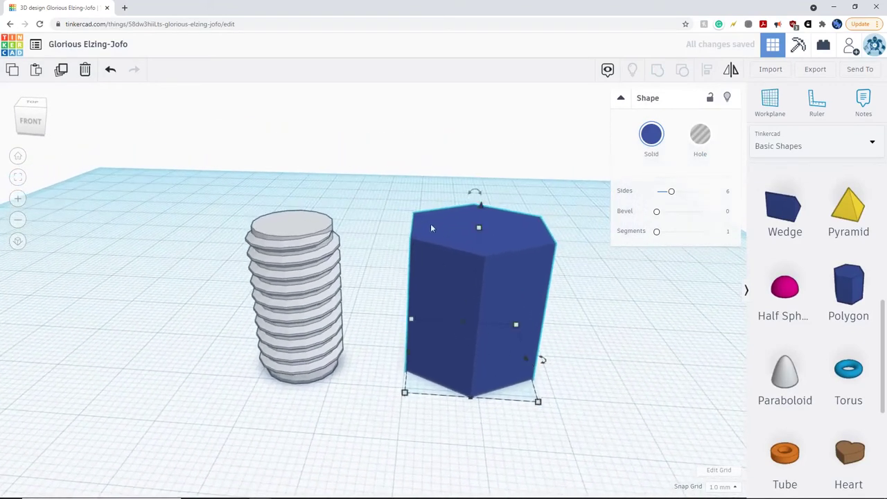
pyautogui.moveTo(478, 227); pyautogui.dragTo(462, 333)
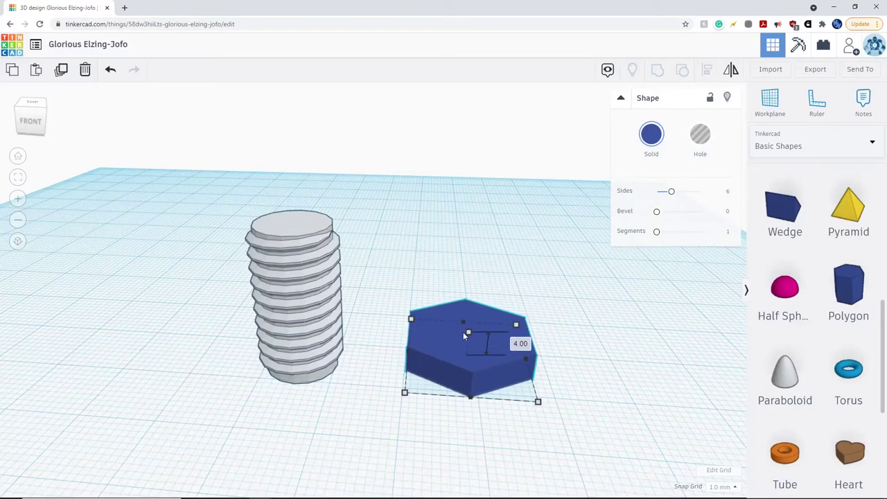
pyautogui.click(696, 376)
pyautogui.moveTo(697, 376)
pyautogui.mouseDown(button='right')
pyautogui.moveTo(709, 368)
pyautogui.moveTo(702, 377)
pyautogui.mouseUp(button='right')
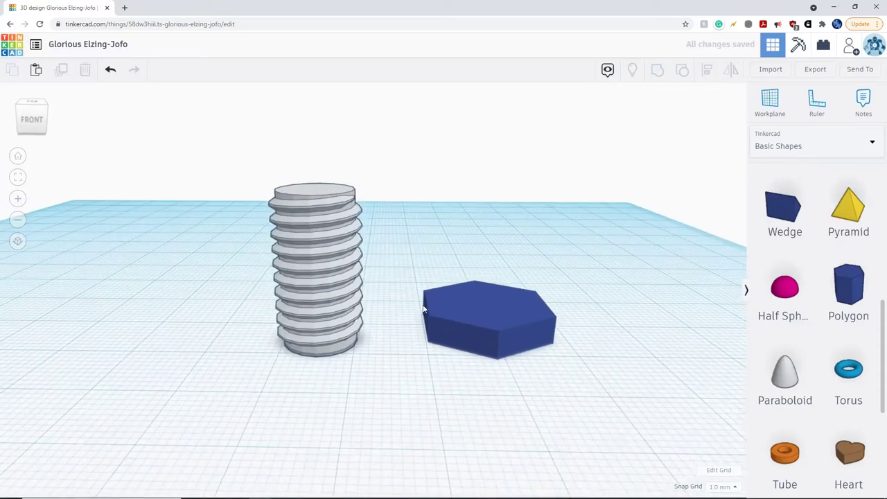
# - Lift the flat hexagon off the workplane to roughly the level of the thread's upper end
pyautogui.click(472, 309)
pyautogui.moveTo(545, 228); pyautogui.dragTo(496, 270, button='right')
pyautogui.moveTo(496, 270); pyautogui.dragTo(504, 134)
pyautogui.moveTo(508, 322)
pyautogui.mouseDown(button='right')
pyautogui.moveTo(511, 296)
pyautogui.moveTo(505, 336)
pyautogui.mouseUp(button='right')
# - Adjust the thread's elevation so its base sits at 0.00 on the workplane
pyautogui.click(337, 206)
pyautogui.moveTo(447, 334); pyautogui.dragTo(323, 174, button='right')
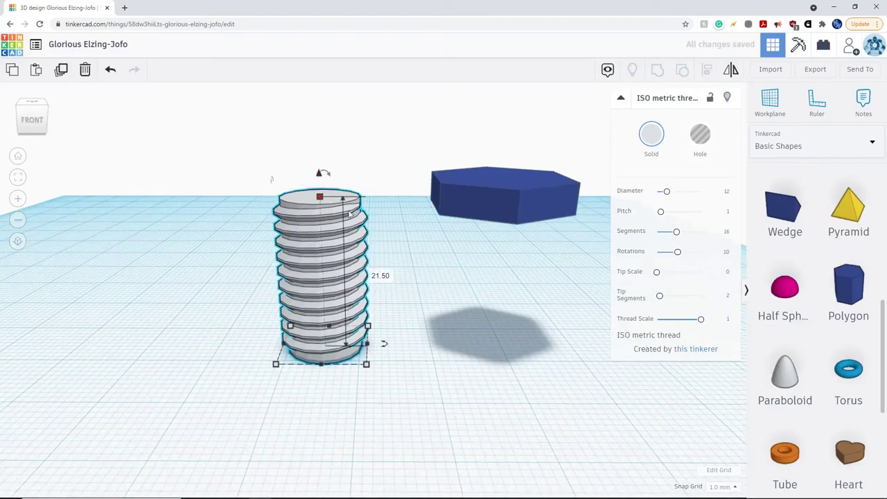
pyautogui.moveTo(513, 378); pyautogui.dragTo(509, 333, button='right')
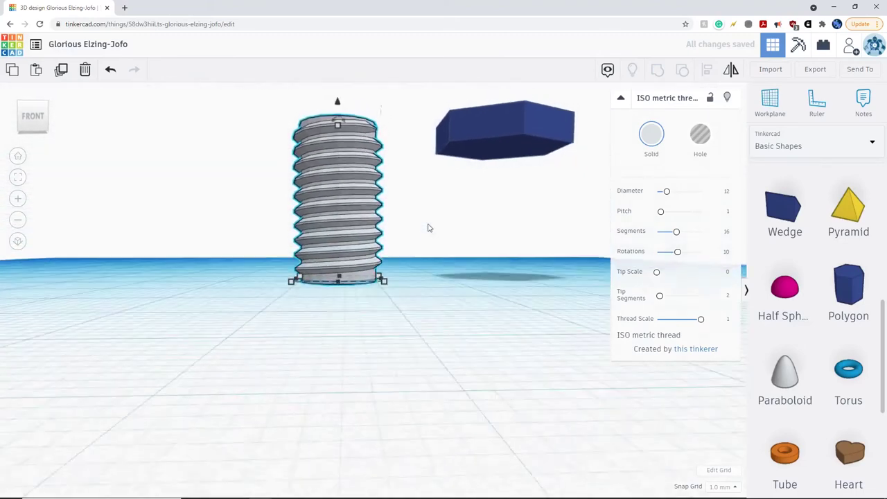
pyautogui.moveTo(339, 108); pyautogui.dragTo(344, 105)
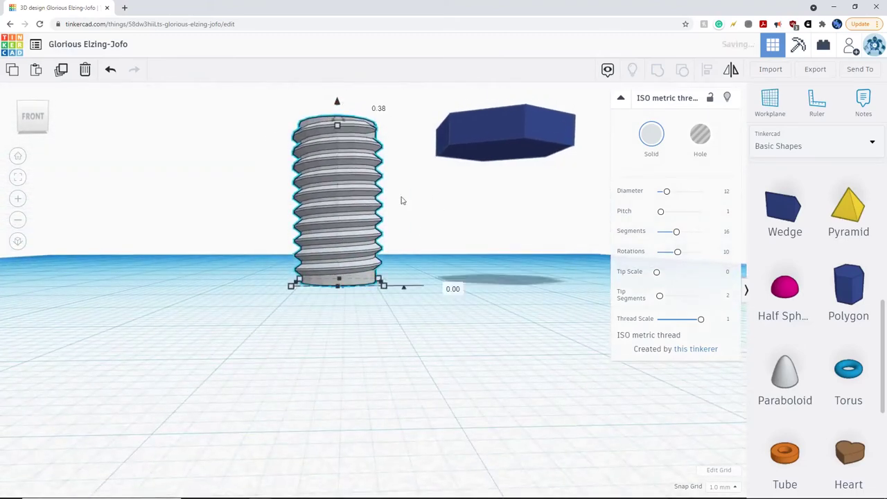
# - Check the thread's height and set the hexagon's elevation above the workplane to 21.5 mm to match it
pyautogui.moveTo(478, 409); pyautogui.dragTo(480, 371, button='right')
pyautogui.moveTo(472, 239); pyautogui.dragTo(468, 286, button='right')
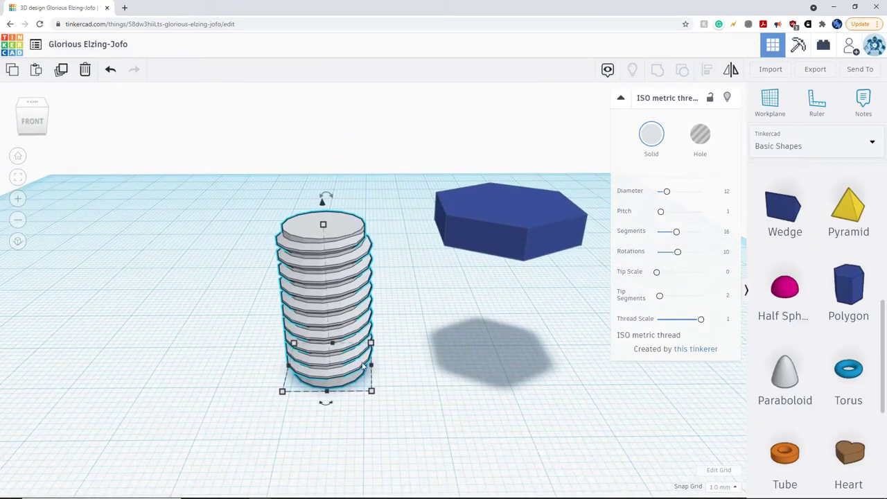
pyautogui.moveTo(436, 385); pyautogui.dragTo(433, 402, button='right')
pyautogui.click(321, 245)
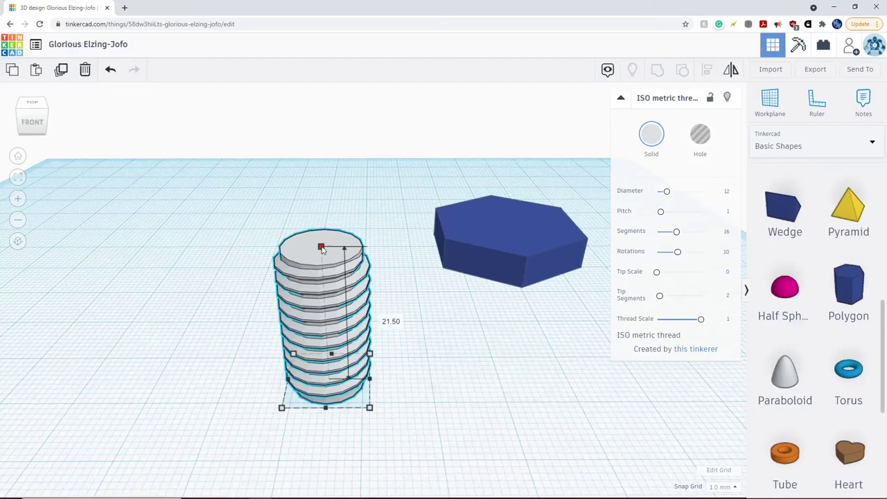
pyautogui.moveTo(530, 428); pyautogui.dragTo(529, 351, button='right')
pyautogui.click(514, 231)
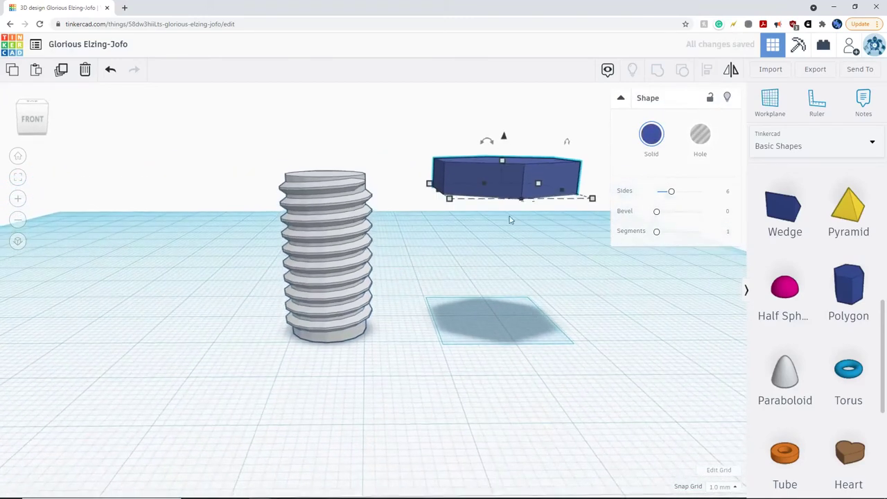
pyautogui.moveTo(504, 137); pyautogui.dragTo(505, 121)
pyautogui.click(668, 270)
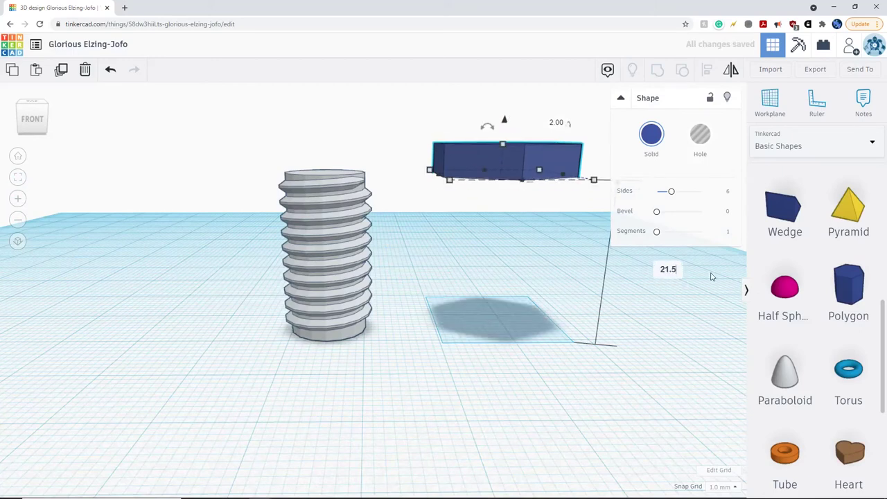
pyautogui.write('21.5')
pyautogui.press('Return')
# - Move the raised hexagon closer to the thread at the same elevation
pyautogui.moveTo(427, 300); pyautogui.dragTo(441, 354, button='right')
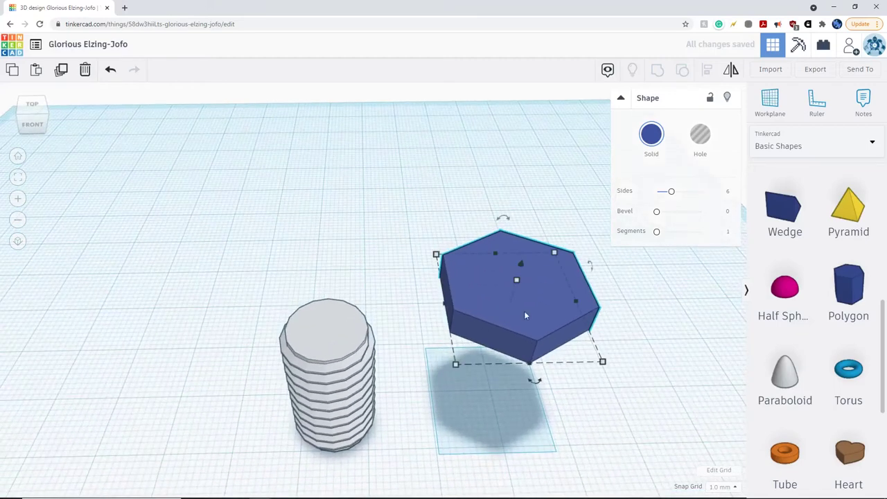
pyautogui.moveTo(535, 309); pyautogui.dragTo(513, 323)
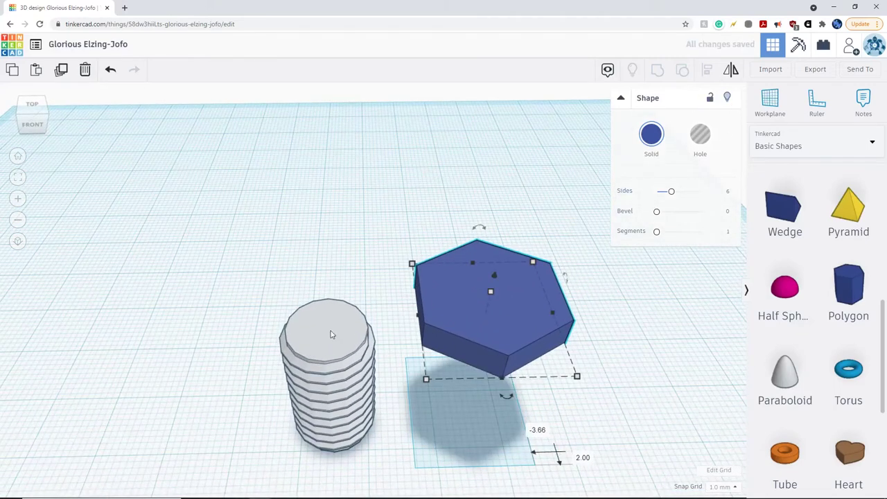
pyautogui.click(538, 191)
# - Align the hexagon and thread by their centers along both horizontal directions so the head sits centered over the thread
pyautogui.click(468, 309)
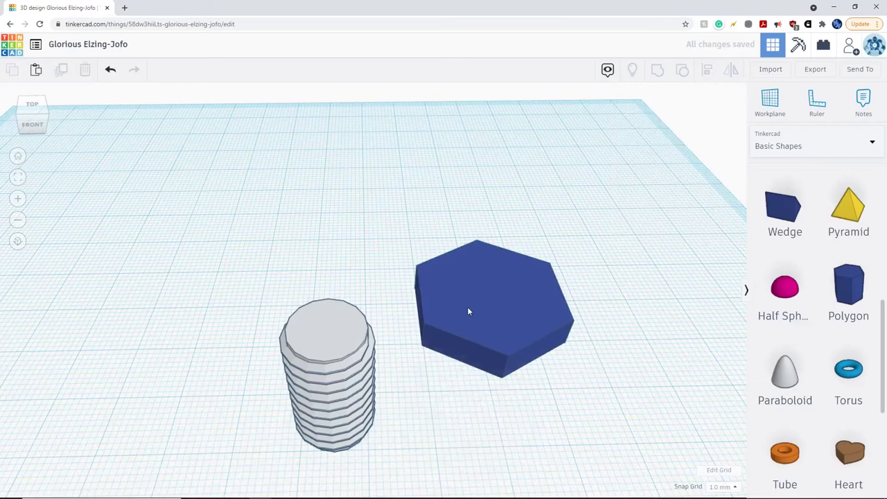
pyautogui.keyDown('shift'); pyautogui.click(307, 344); pyautogui.keyUp('shift')
pyautogui.moveTo(537, 168); pyautogui.dragTo(540, 201, button='right')
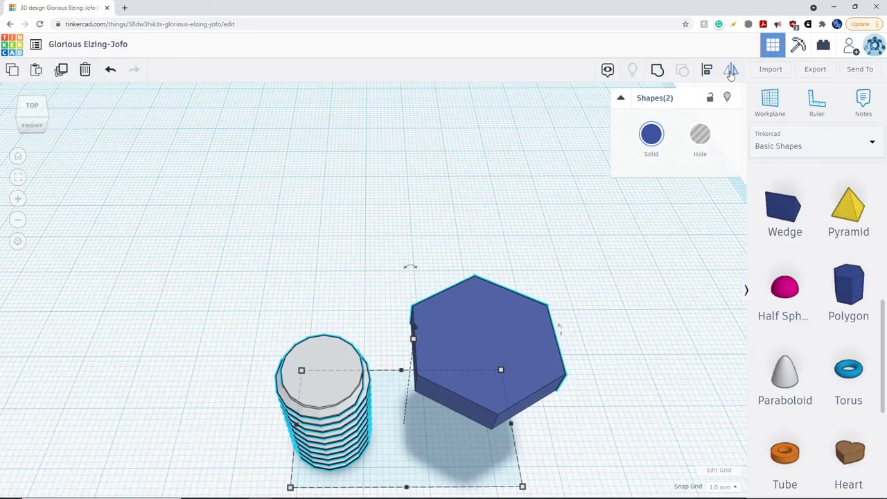
pyautogui.click(709, 72)
pyautogui.moveTo(650, 302); pyautogui.dragTo(620, 311, button='right')
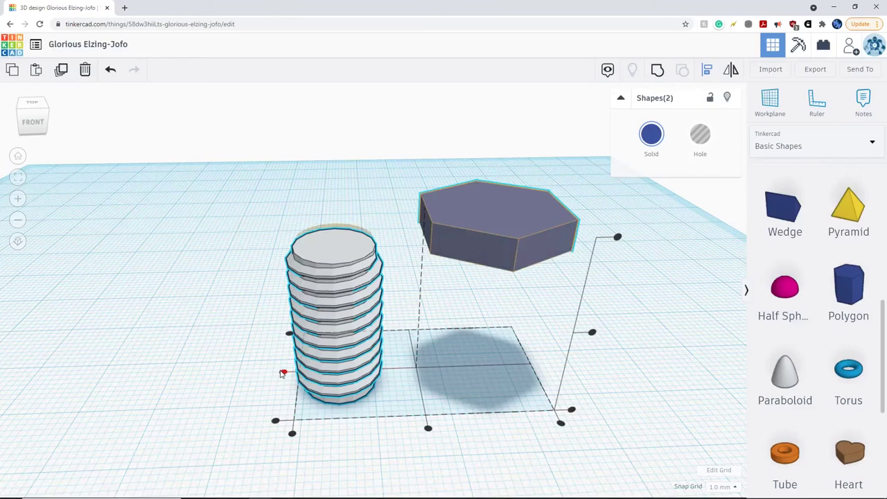
pyautogui.click(284, 373)
pyautogui.moveTo(393, 200); pyautogui.dragTo(404, 259, button='right')
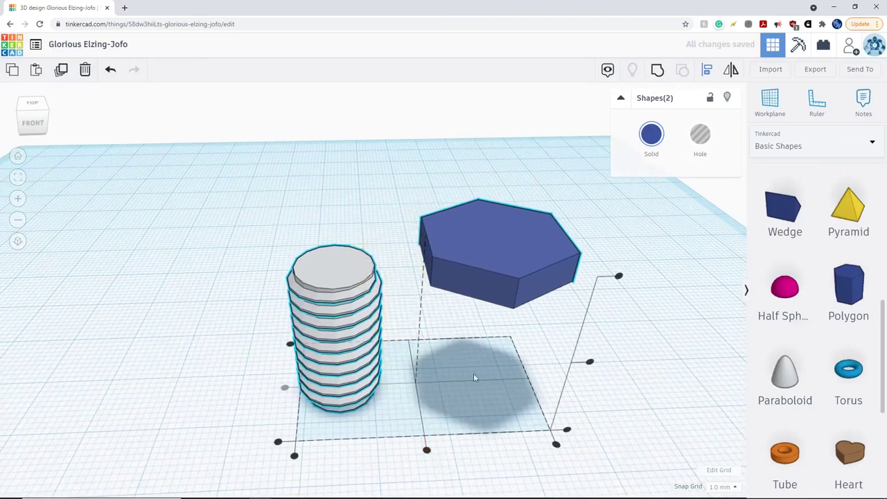
pyautogui.moveTo(491, 360); pyautogui.dragTo(498, 319, button='middle')
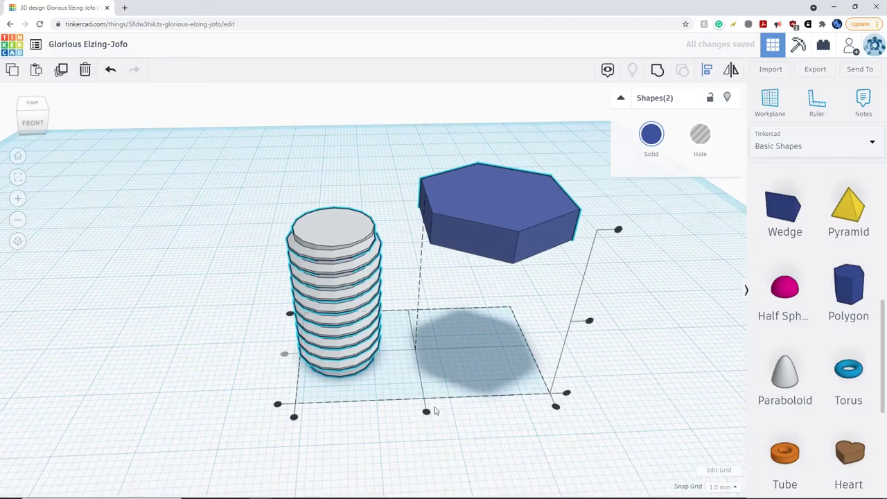
pyautogui.click(426, 413)
pyautogui.moveTo(456, 181); pyautogui.dragTo(504, 287, button='right')
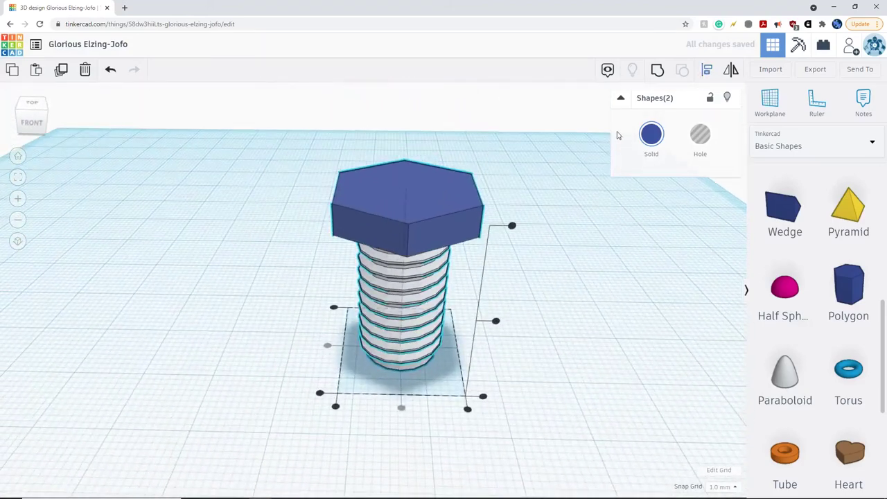
pyautogui.click(706, 72)
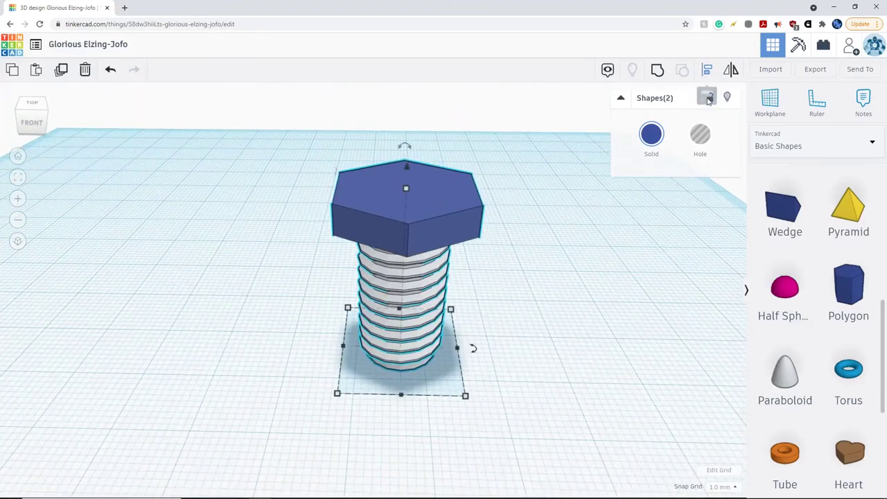
# - Group the hexagonal head and the thread into a single bolt and view it from the side
pyautogui.moveTo(256, 142); pyautogui.dragTo(494, 445)
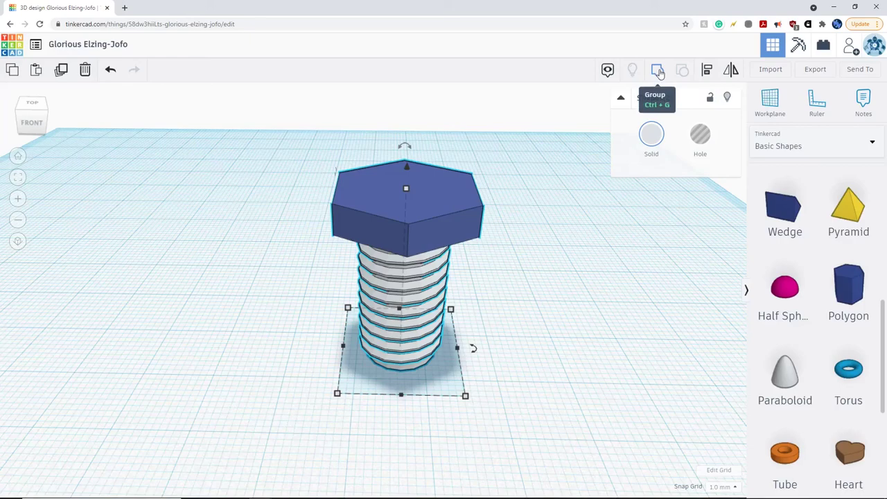
pyautogui.click(658, 72)
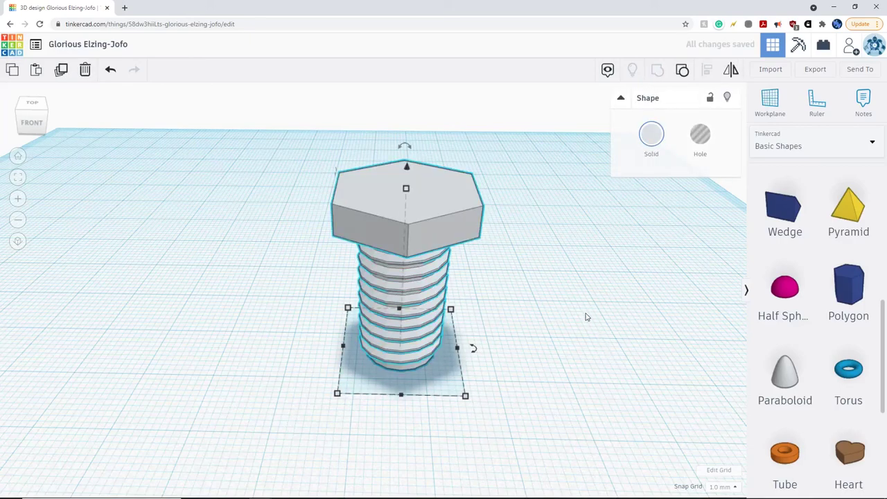
pyautogui.click(588, 317)
pyautogui.moveTo(592, 371); pyautogui.dragTo(393, 258, button='right')
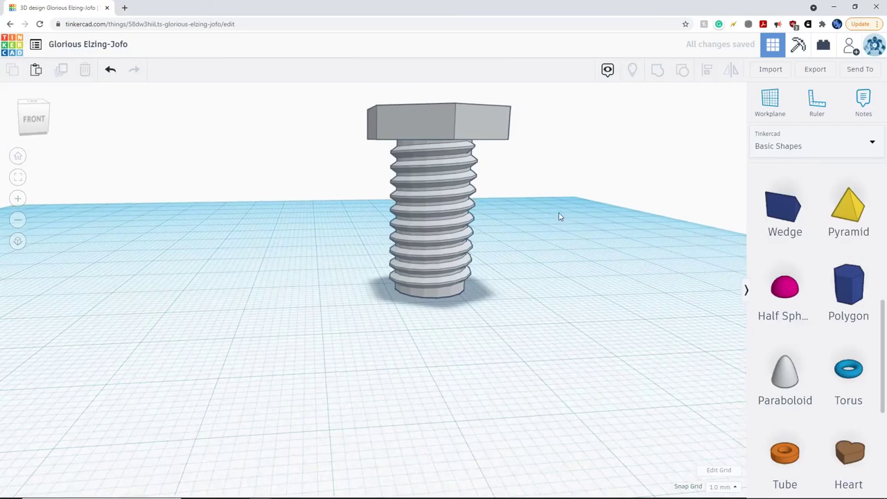
pyautogui.moveTo(560, 217); pyautogui.dragTo(389, 122, button='right')
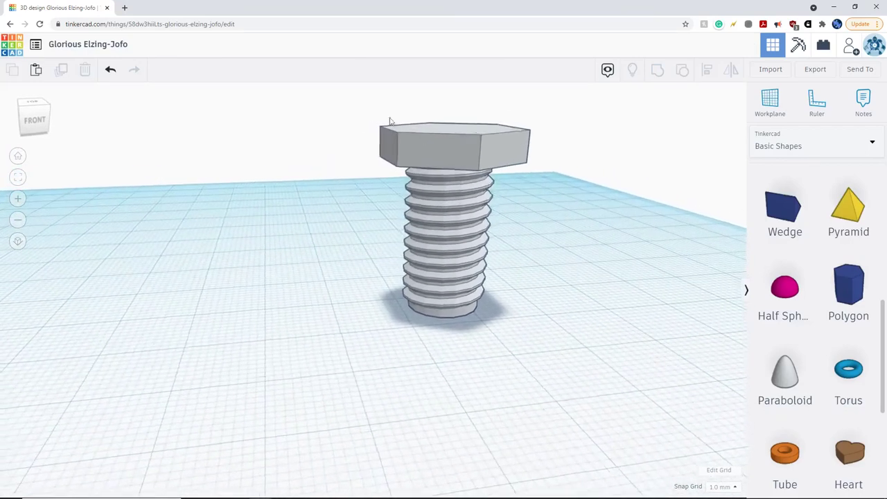